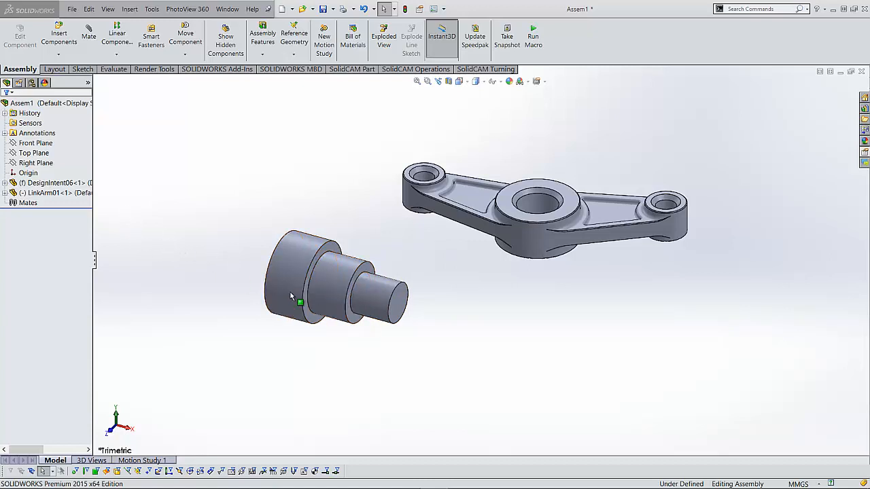
# - Examine the fixed DesignIntent06 component and how the assembly's Front, Top and Right planes pass through it
pyautogui.click(27, 185)
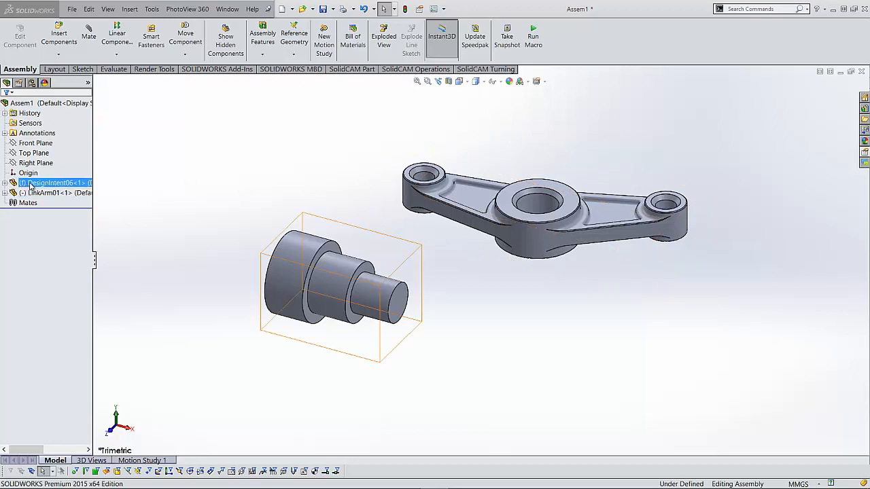
pyautogui.press('Escape')
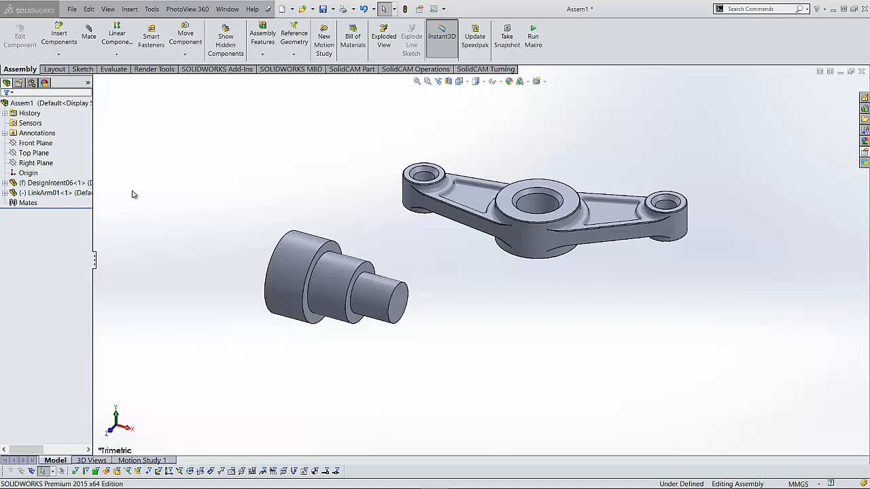
pyautogui.click(48, 144)
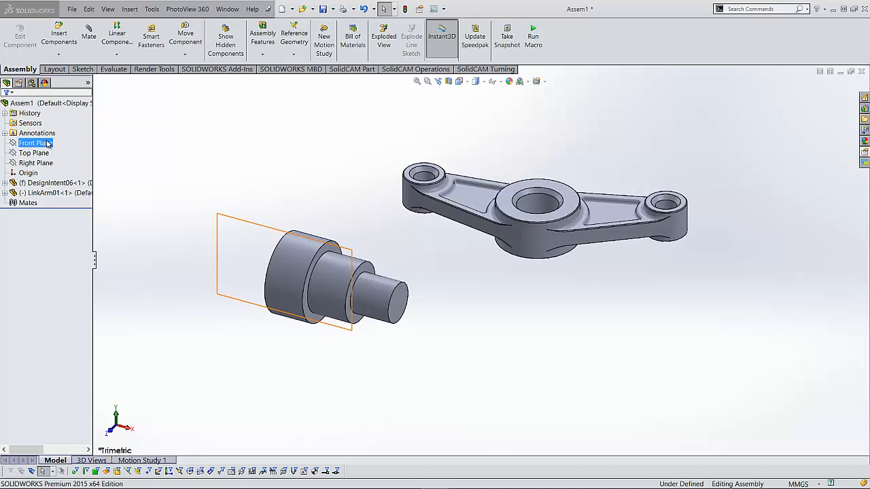
pyautogui.keyDown('ctrl'); pyautogui.click(41, 154); pyautogui.keyUp('ctrl')
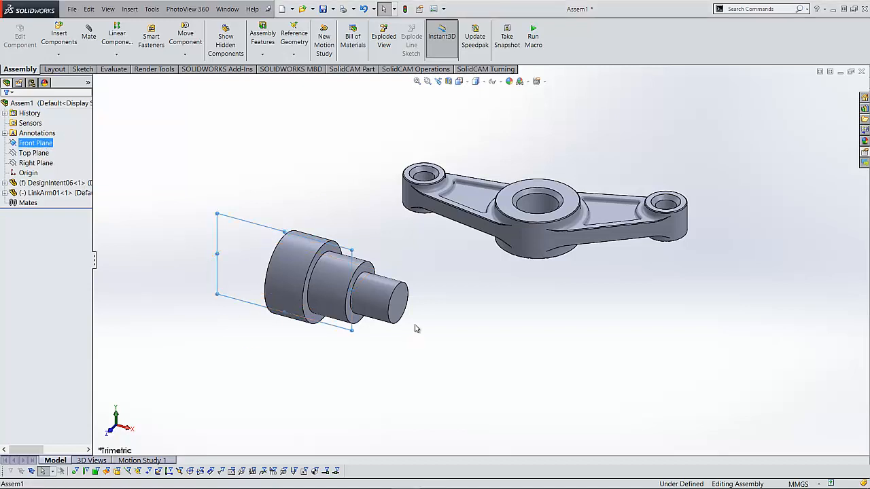
pyautogui.moveTo(492, 340); pyautogui.dragTo(248, 268, button='middle')
pyautogui.click(34, 153)
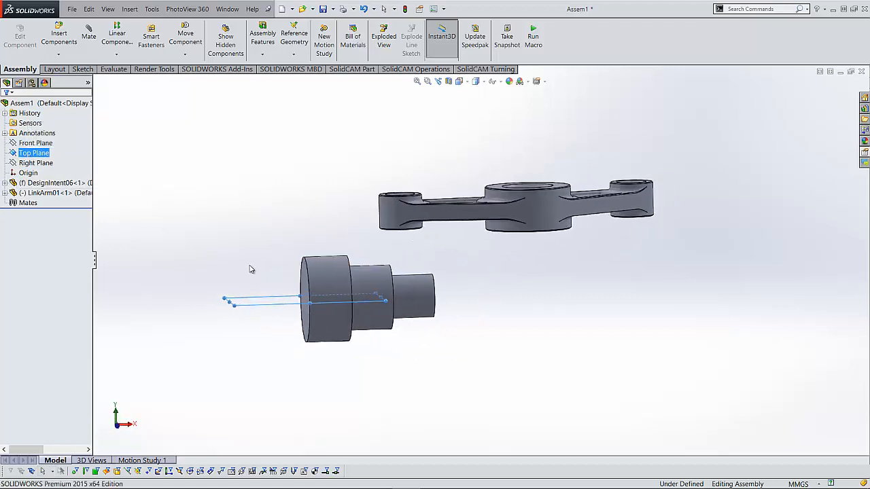
pyautogui.click(35, 163)
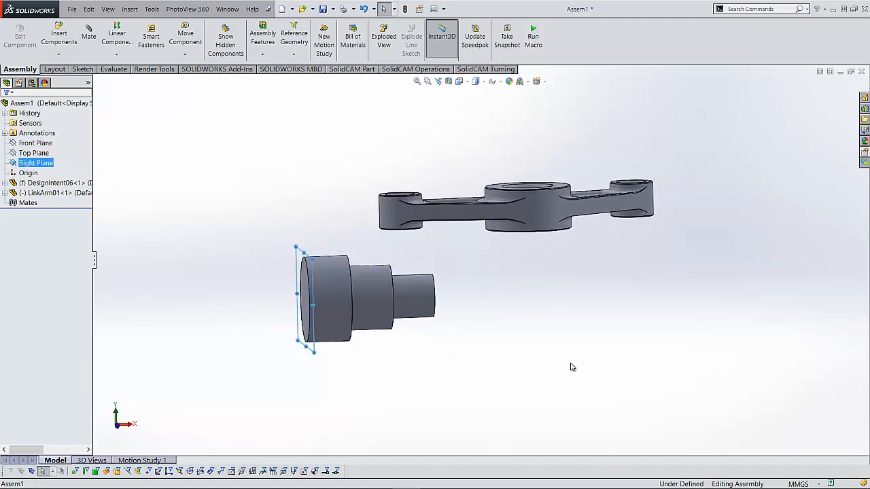
pyautogui.moveTo(573, 368); pyautogui.dragTo(468, 389, button='middle')
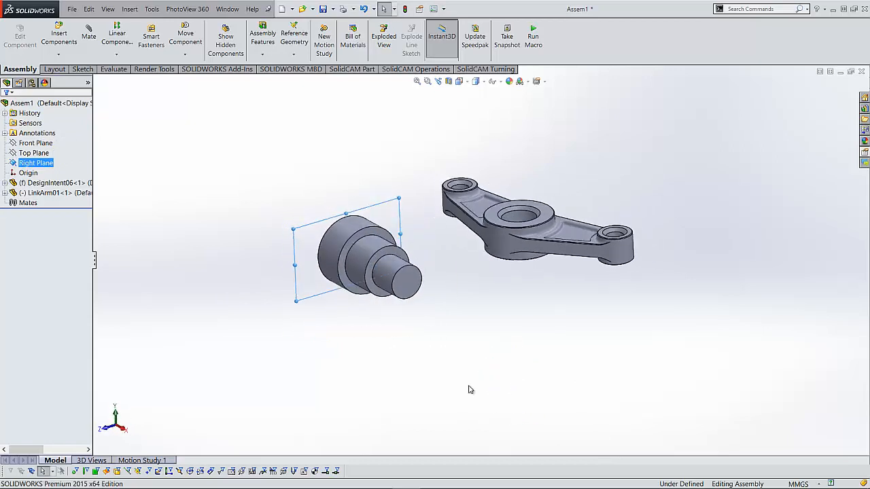
pyautogui.click(384, 327)
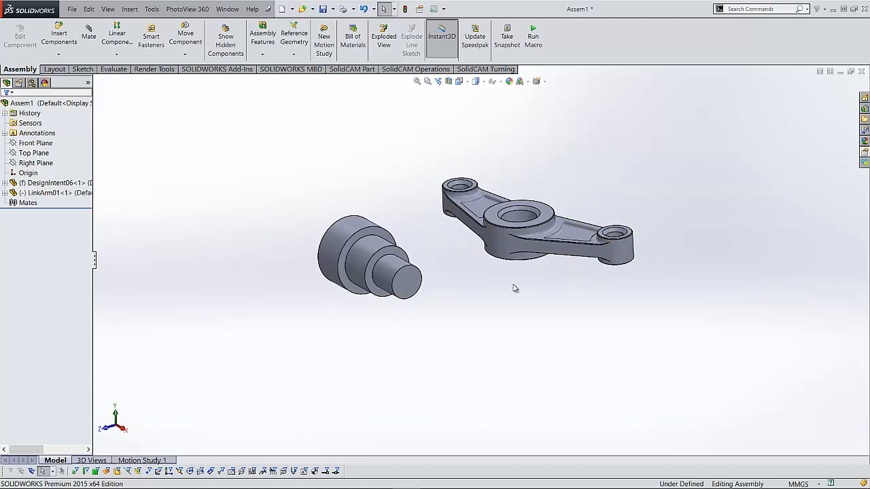
# - Show the Move with Triad manipulator on the LinkArm01 component and move the arm along the triad's axes
pyautogui.click(505, 246)
pyautogui.rightClick(505, 248)
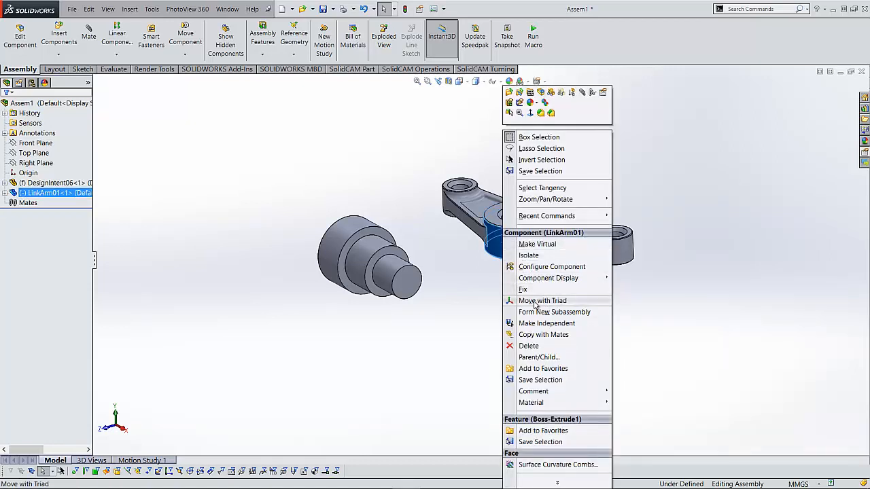
pyautogui.click(542, 300)
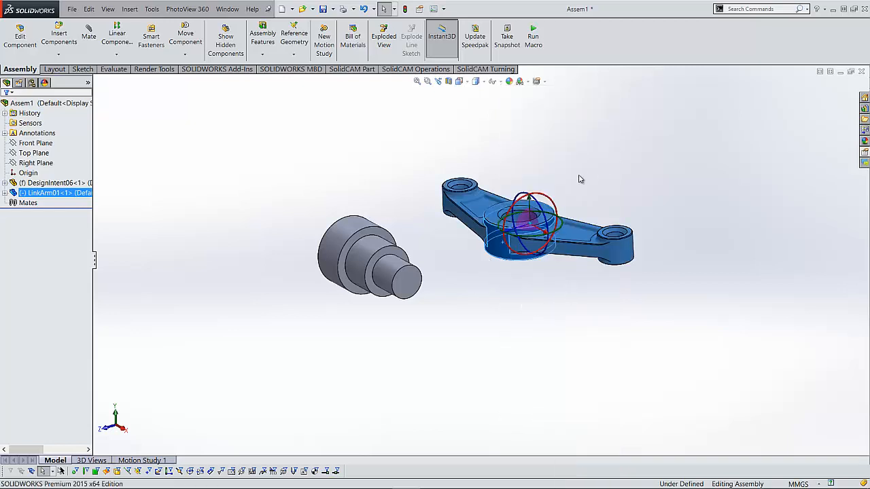
pyautogui.moveTo(586, 181)
pyautogui.mouseDown(button='middle')
pyautogui.moveTo(631, 188)
pyautogui.moveTo(621, 281)
pyautogui.moveTo(608, 163)
pyautogui.moveTo(541, 189)
pyautogui.moveTo(575, 161)
pyautogui.moveTo(582, 177)
pyautogui.mouseUp(button='middle')
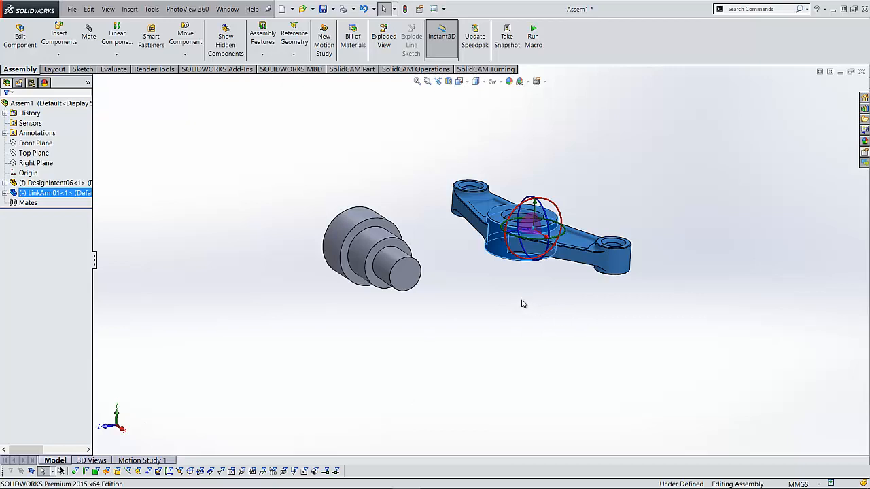
pyautogui.moveTo(486, 280); pyautogui.dragTo(494, 307, button='middle')
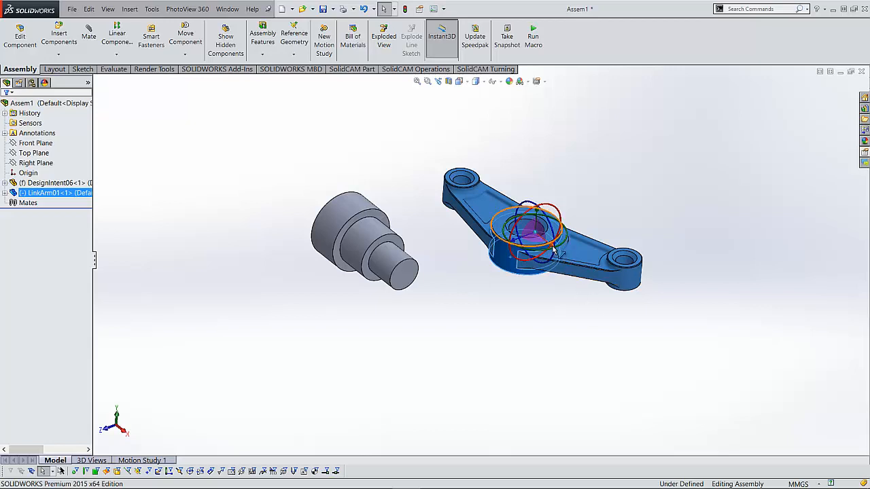
pyautogui.moveTo(554, 250); pyautogui.dragTo(585, 275)
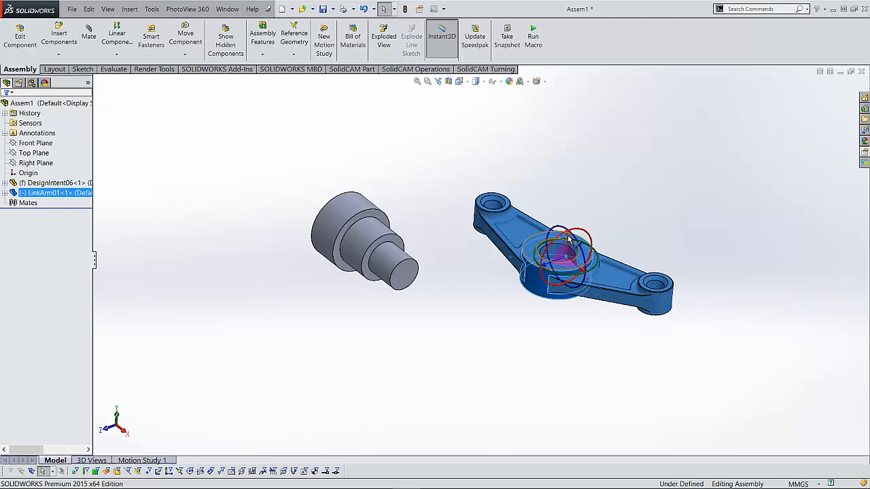
pyautogui.moveTo(569, 238); pyautogui.dragTo(578, 167)
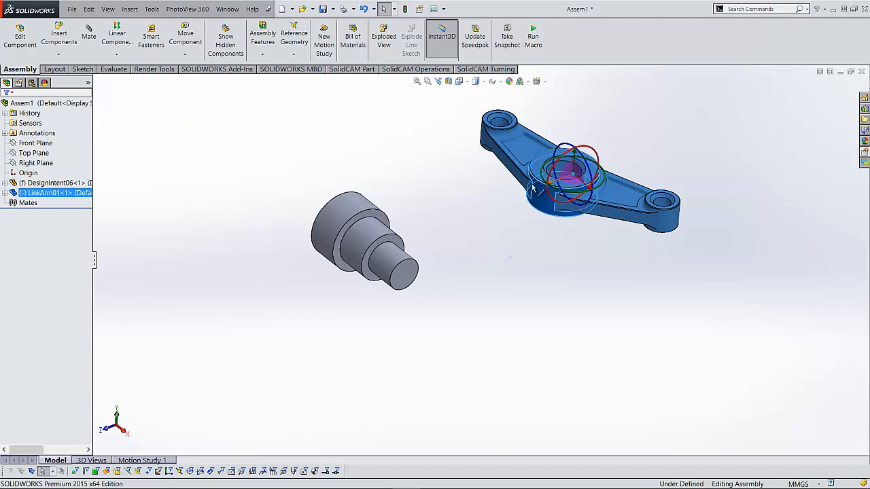
pyautogui.moveTo(553, 188); pyautogui.dragTo(511, 190)
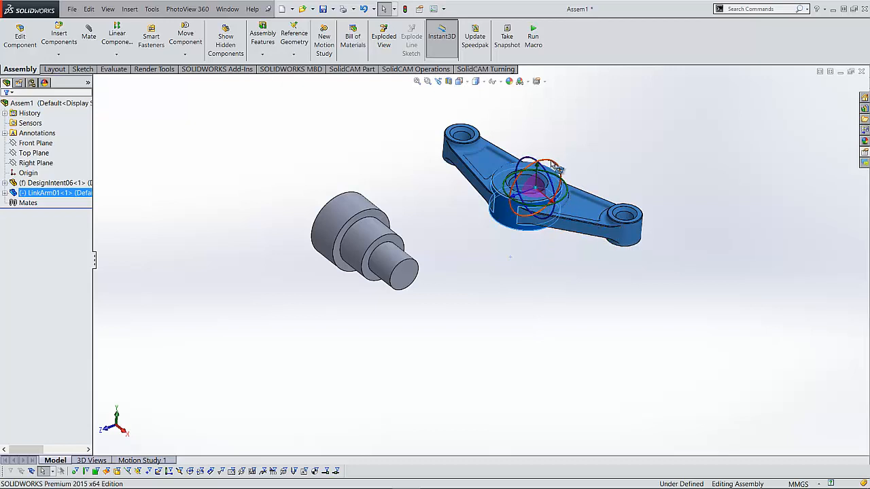
# - Rotate the link arm about the triad's red ring and return it to its starting orientation
pyautogui.moveTo(555, 166); pyautogui.dragTo(518, 177)
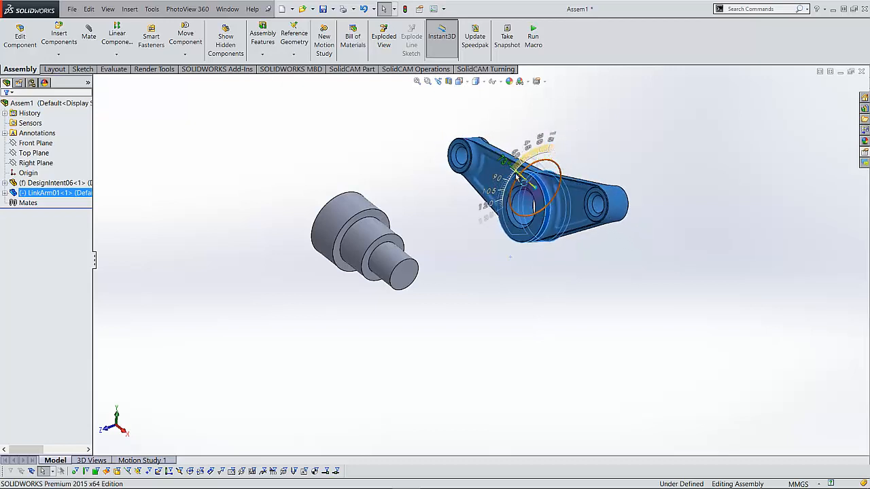
pyautogui.moveTo(512, 206); pyautogui.dragTo(507, 210)
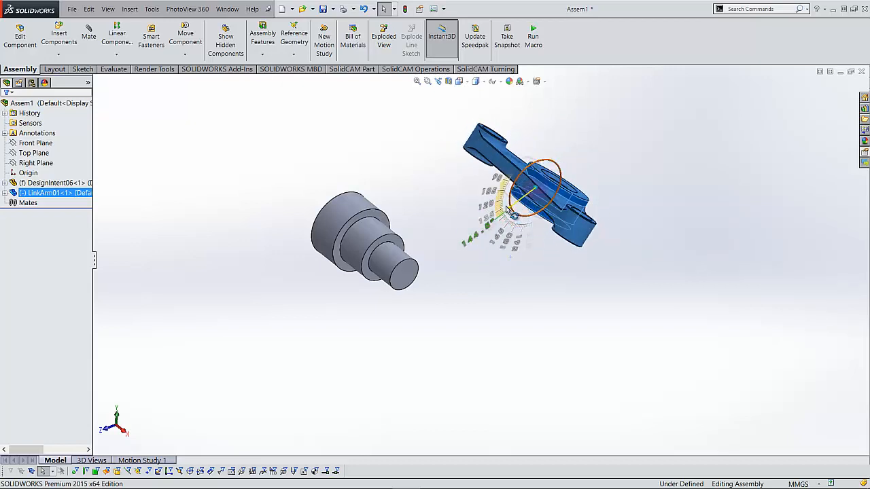
pyautogui.moveTo(511, 175); pyautogui.dragTo(497, 187)
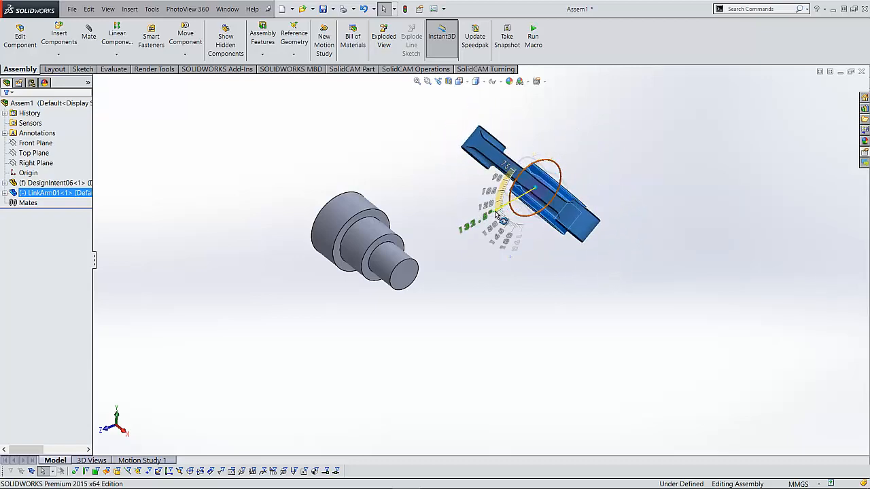
pyautogui.moveTo(503, 238)
pyautogui.mouseDown()
pyautogui.moveTo(499, 262)
pyautogui.moveTo(527, 142)
pyautogui.moveTo(534, 148)
pyautogui.moveTo(499, 197)
pyautogui.moveTo(509, 194)
pyautogui.moveTo(503, 204)
pyautogui.moveTo(557, 144)
pyautogui.moveTo(551, 195)
pyautogui.moveTo(521, 233)
pyautogui.moveTo(484, 249)
pyautogui.moveTo(469, 197)
pyautogui.moveTo(514, 170)
pyautogui.moveTo(509, 146)
pyautogui.moveTo(466, 231)
pyautogui.moveTo(508, 238)
pyautogui.moveTo(557, 144)
pyautogui.moveTo(490, 182)
pyautogui.moveTo(496, 233)
pyautogui.moveTo(509, 242)
pyautogui.moveTo(581, 183)
pyautogui.moveTo(559, 152)
pyautogui.moveTo(515, 151)
pyautogui.moveTo(495, 204)
pyautogui.moveTo(494, 232)
pyautogui.moveTo(509, 249)
pyautogui.moveTo(528, 227)
pyautogui.moveTo(637, 210)
pyautogui.moveTo(639, 160)
pyautogui.moveTo(565, 122)
pyautogui.moveTo(571, 127)
pyautogui.mouseUp()
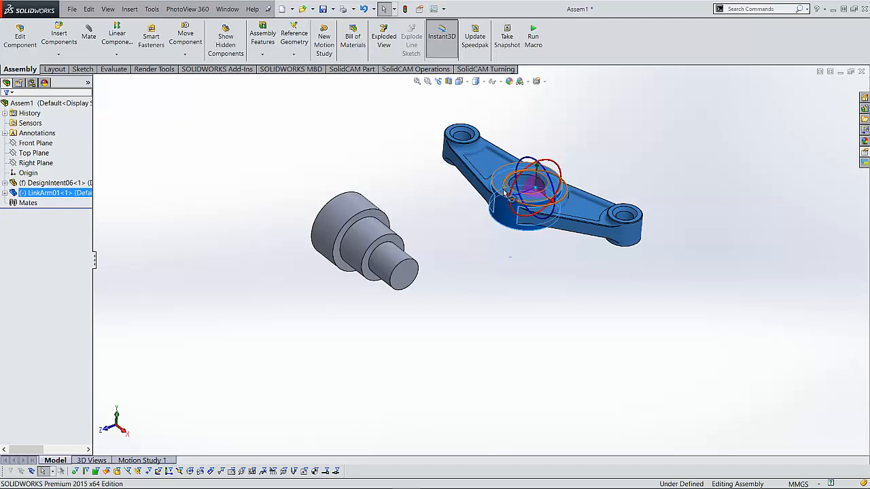
# - Rotate the link arm with the triad rings until it stands upright with its hub bore facing the stepped shaft, and dismiss the triad
pyautogui.moveTo(504, 194); pyautogui.dragTo(502, 172)
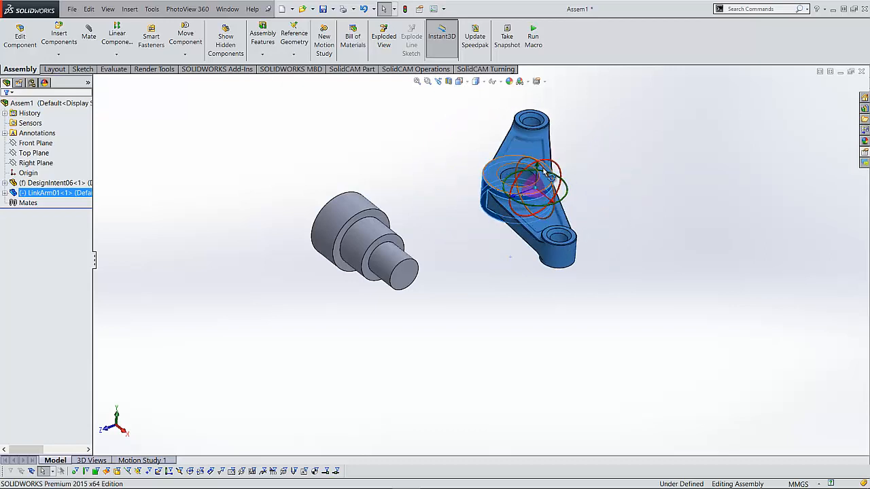
pyautogui.moveTo(544, 168); pyautogui.dragTo(601, 278)
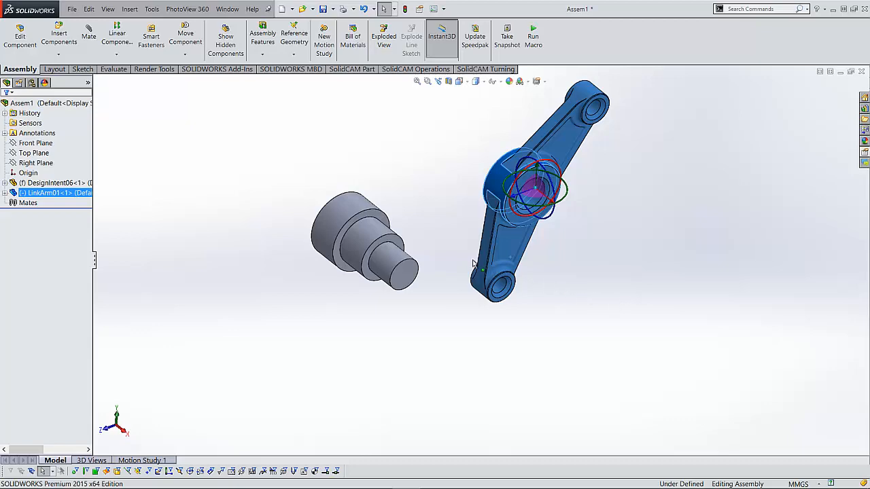
pyautogui.moveTo(579, 284); pyautogui.dragTo(591, 309, button='middle')
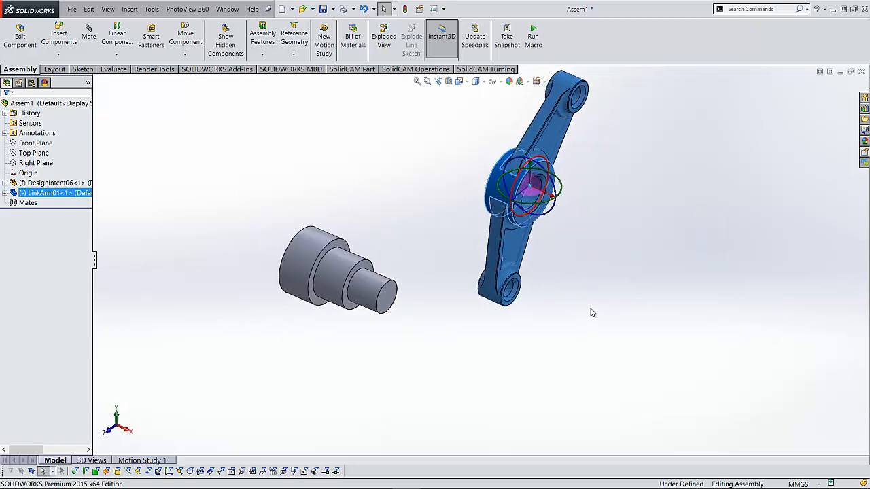
pyautogui.click(591, 309)
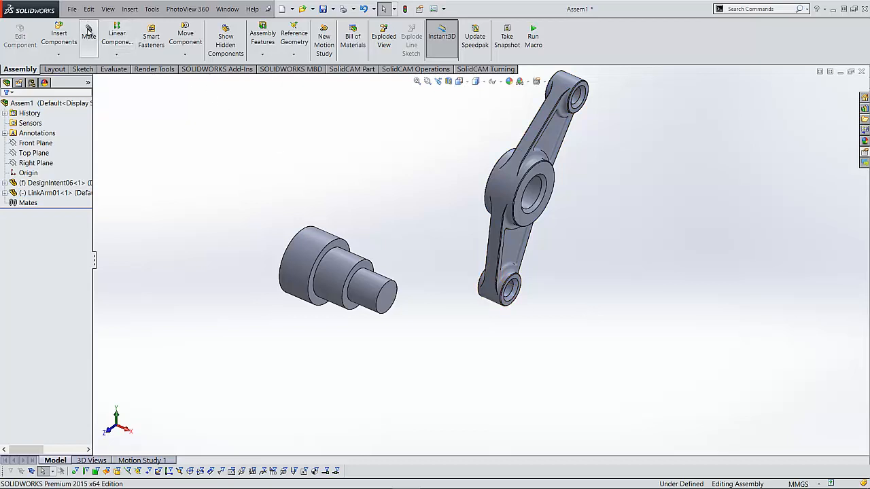
# - Add a concentric mate between the shaft's smallest cylindrical face and the link arm's hub bore
pyautogui.click(89, 32)
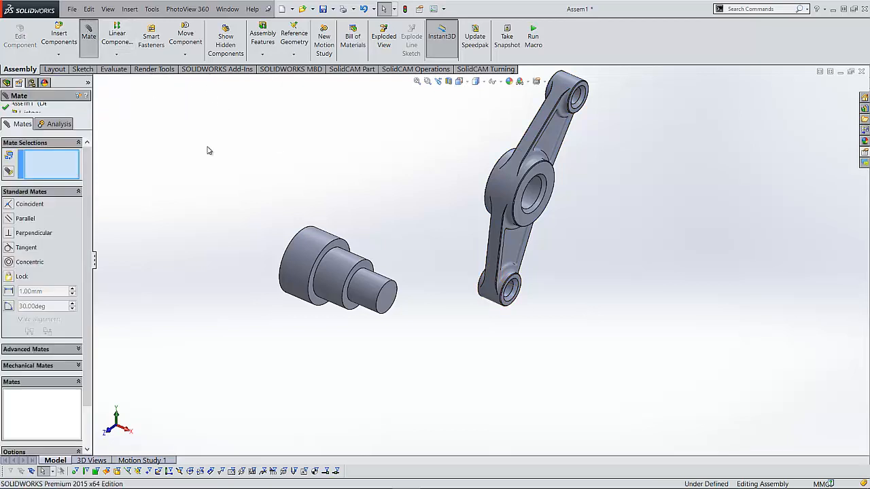
pyautogui.click(364, 284)
pyautogui.click(535, 192)
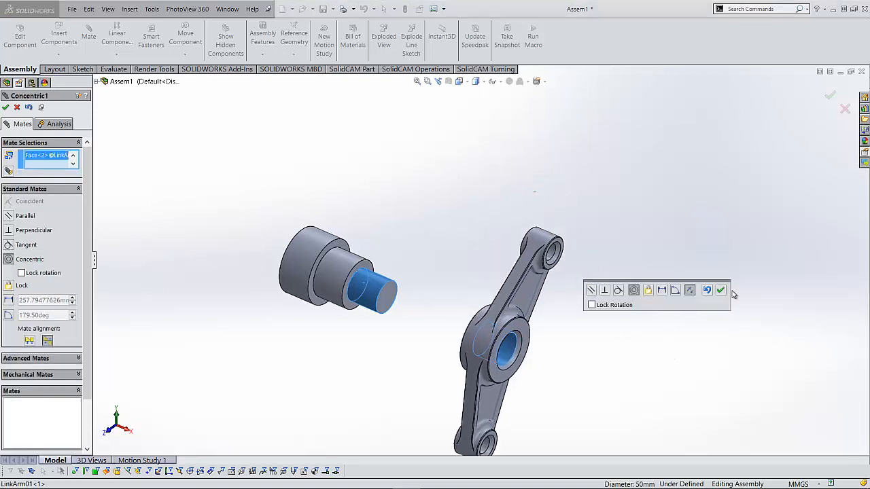
pyautogui.click(722, 291)
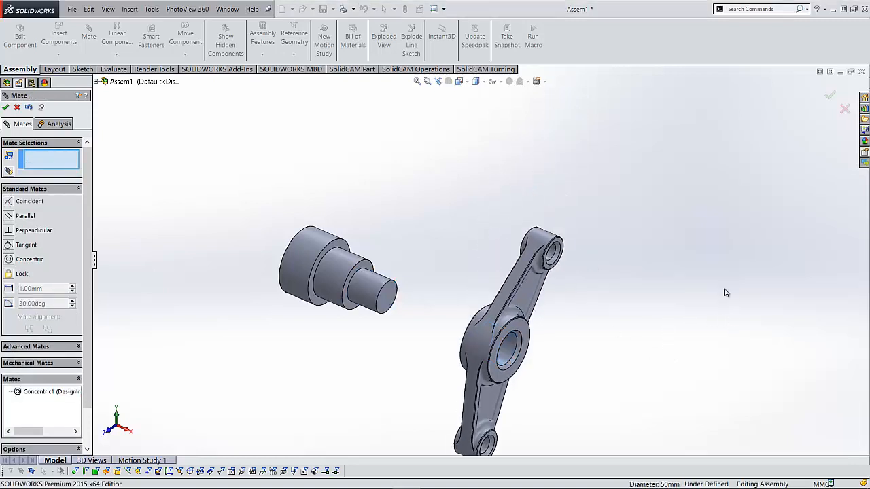
# - Add a coincident mate between the shoulder of the shaft's middle step and the circular edge of the link arm's hub, and finish mating
pyautogui.click(347, 303)
pyautogui.moveTo(388, 324); pyautogui.dragTo(478, 346, button='middle')
pyautogui.click(486, 356)
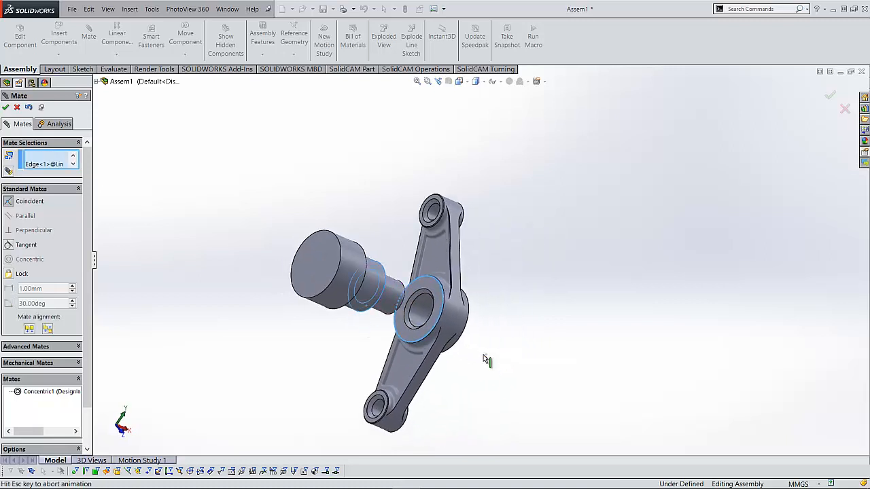
pyautogui.click(570, 369)
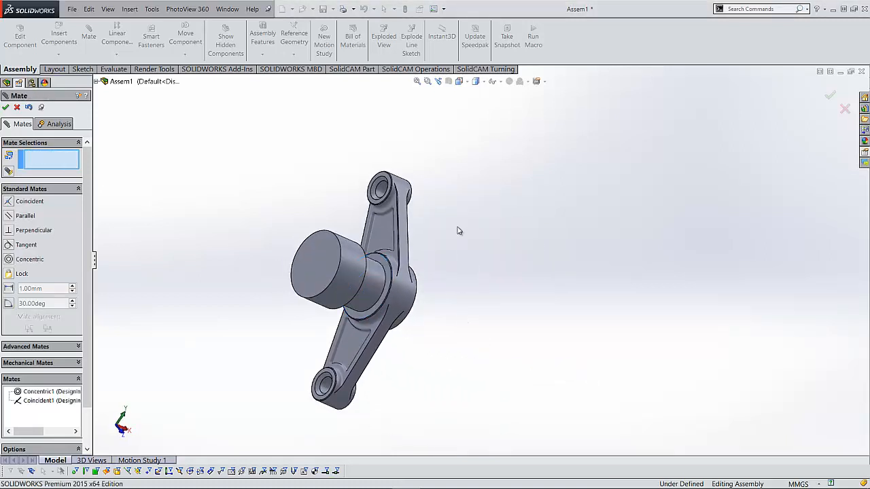
pyautogui.moveTo(458, 229); pyautogui.dragTo(353, 271, button='middle')
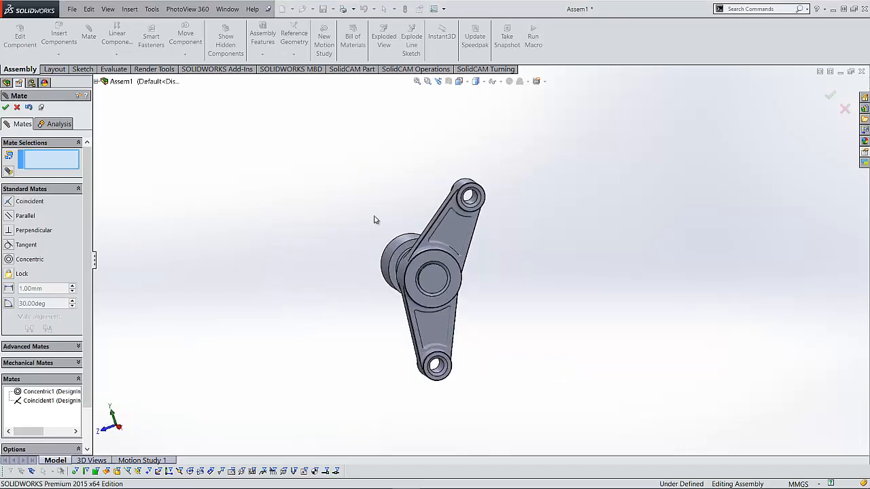
pyautogui.moveTo(371, 169); pyautogui.dragTo(393, 204, button='middle')
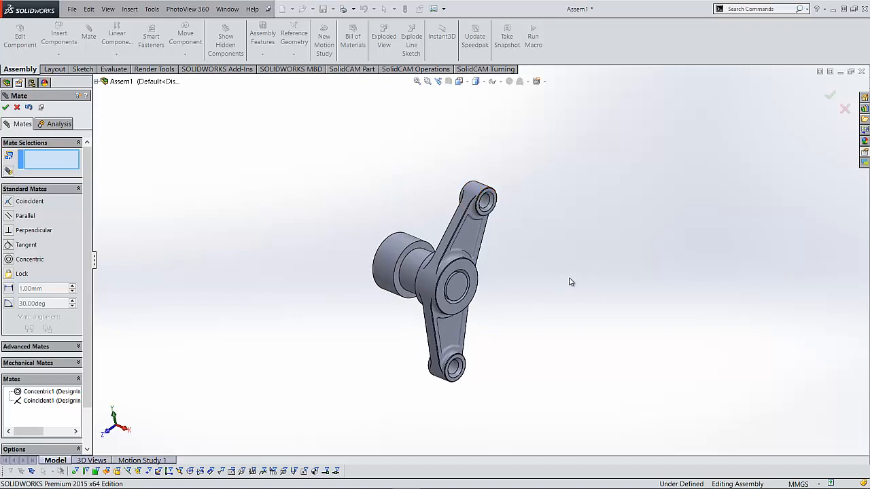
pyautogui.rightClick(469, 233)
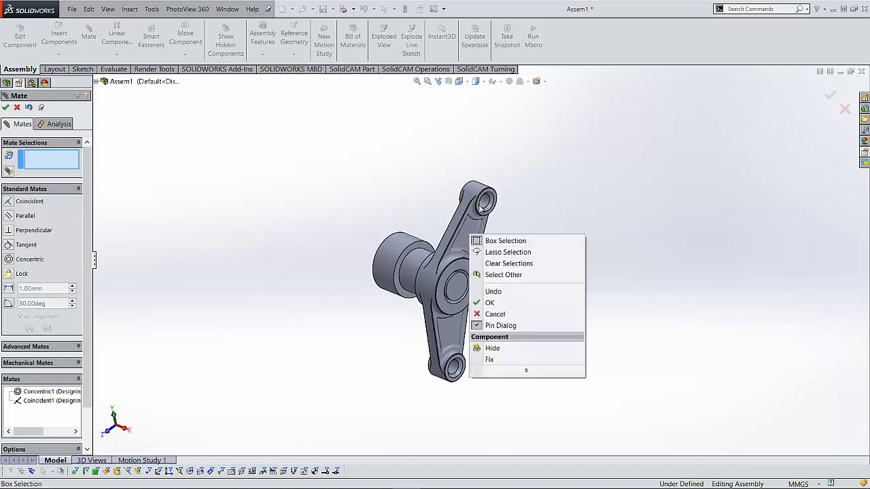
pyautogui.click(18, 108)
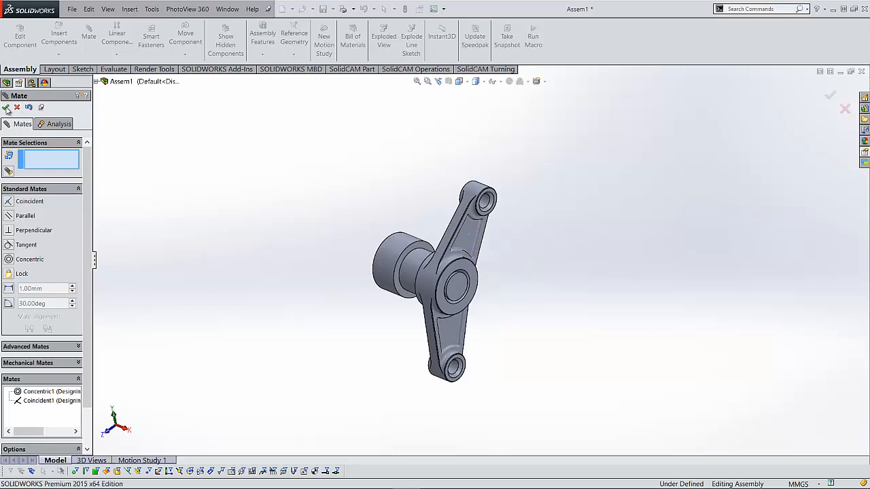
pyautogui.click(5, 108)
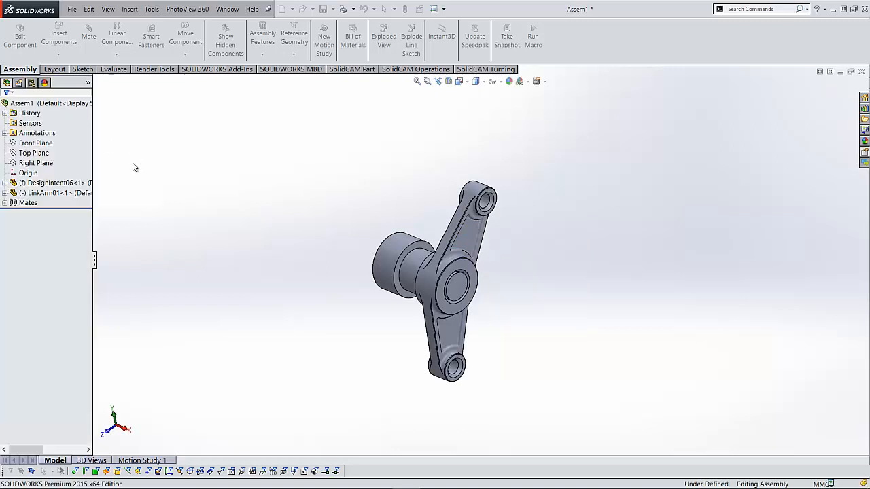
# - Show the move triad on the mated link arm and try to move the arm along the triad's red axis
pyautogui.click(467, 244)
pyautogui.rightClick(468, 244)
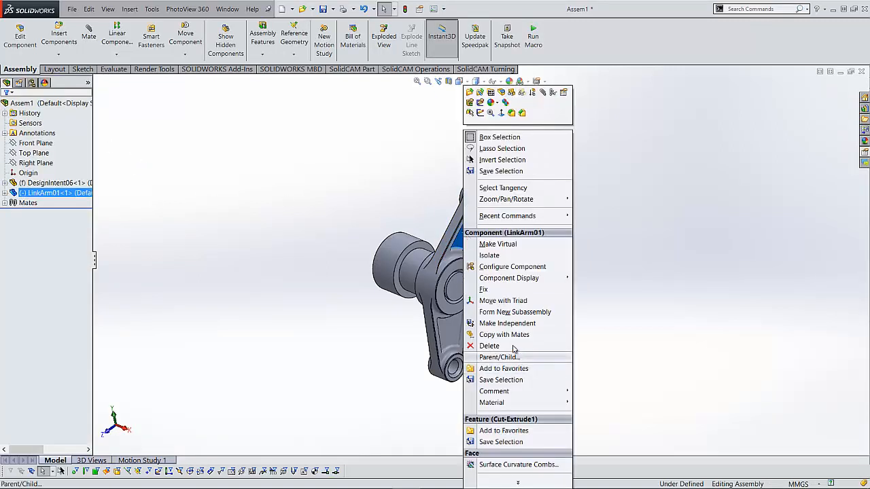
pyautogui.click(496, 300)
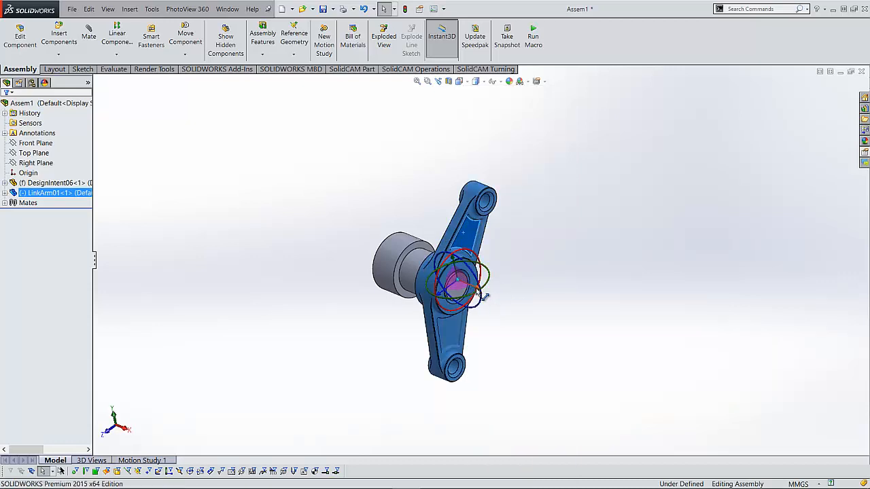
pyautogui.moveTo(485, 297); pyautogui.dragTo(555, 330)
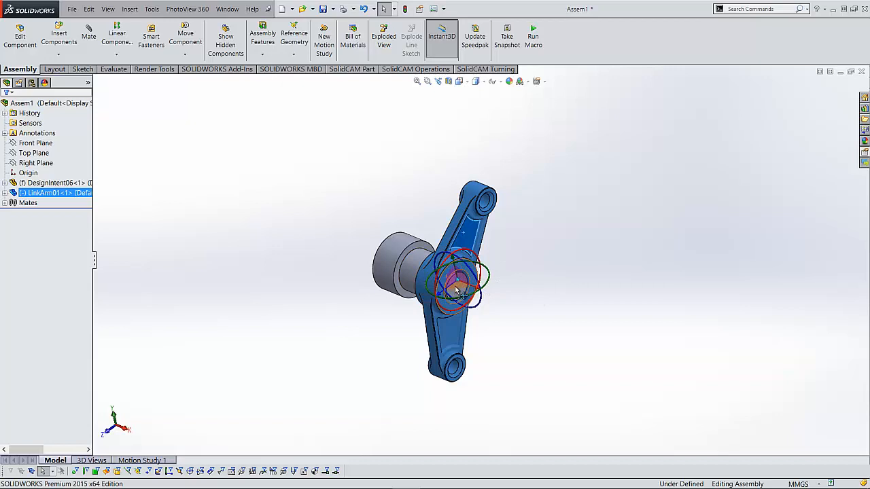
# - Swing the link arm around the shaft by pulling it along the triad's green and blue axes
pyautogui.moveTo(452, 260); pyautogui.dragTo(468, 236)
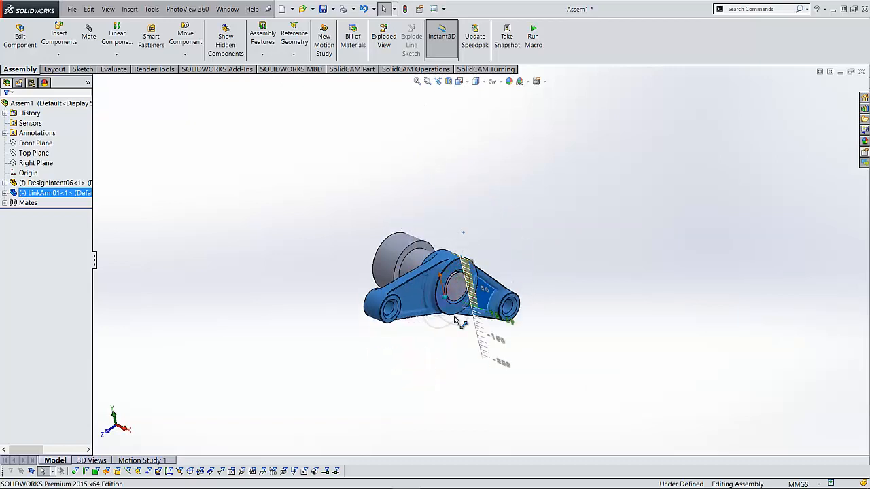
pyautogui.moveTo(455, 320); pyautogui.dragTo(414, 207)
pyautogui.moveTo(385, 159); pyautogui.dragTo(503, 246)
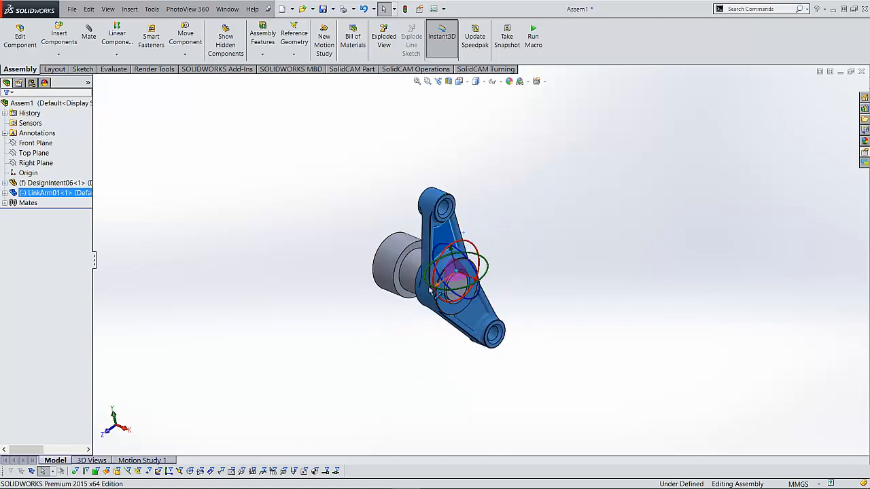
pyautogui.moveTo(433, 293); pyautogui.dragTo(550, 274)
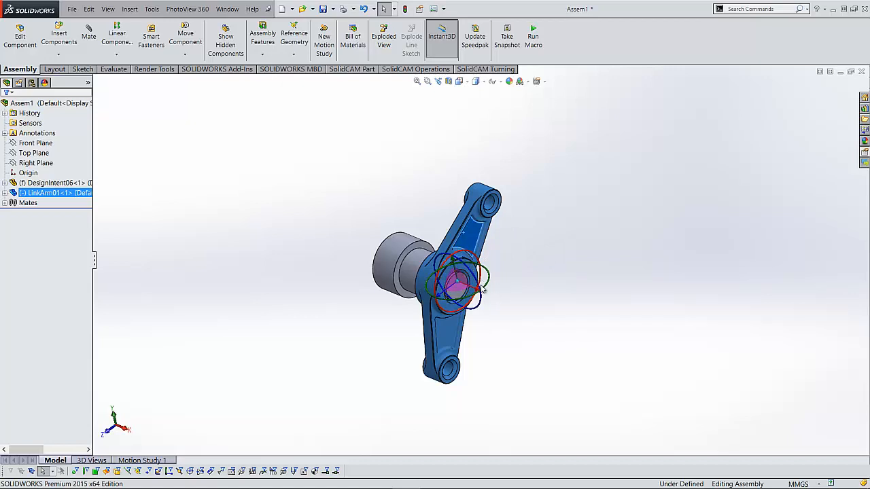
# - Test rotating the mated link arm about each of the triad's green, blue and red rings
pyautogui.moveTo(493, 282); pyautogui.dragTo(489, 314)
pyautogui.moveTo(440, 260); pyautogui.dragTo(493, 279)
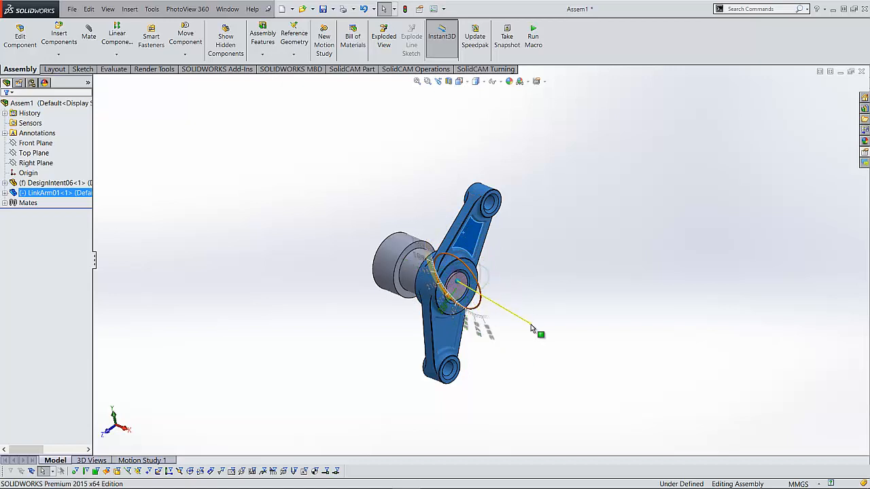
pyautogui.moveTo(533, 328); pyautogui.dragTo(530, 329)
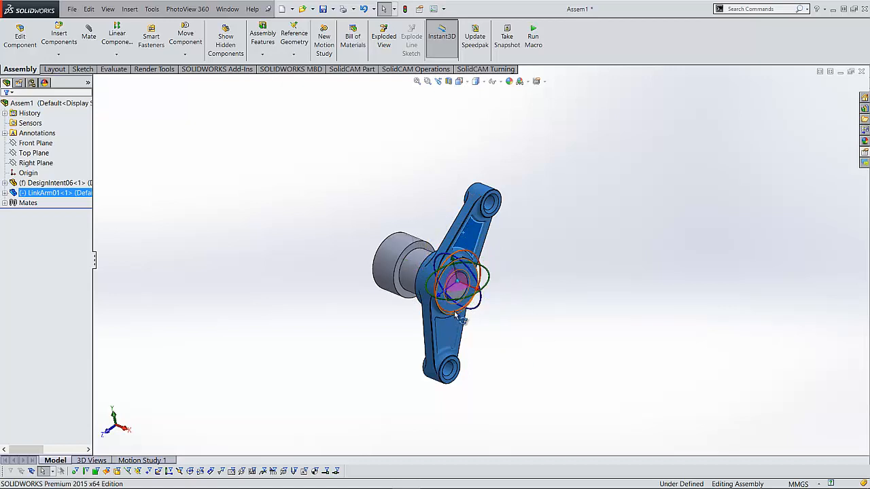
pyautogui.moveTo(448, 316); pyautogui.dragTo(500, 293)
pyautogui.moveTo(520, 343); pyautogui.dragTo(485, 348, button='middle')
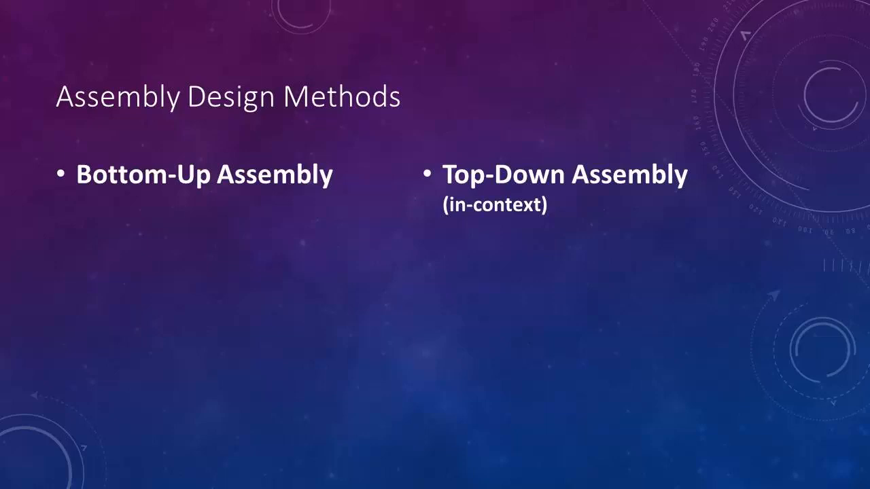
pyautogui.press('Right')
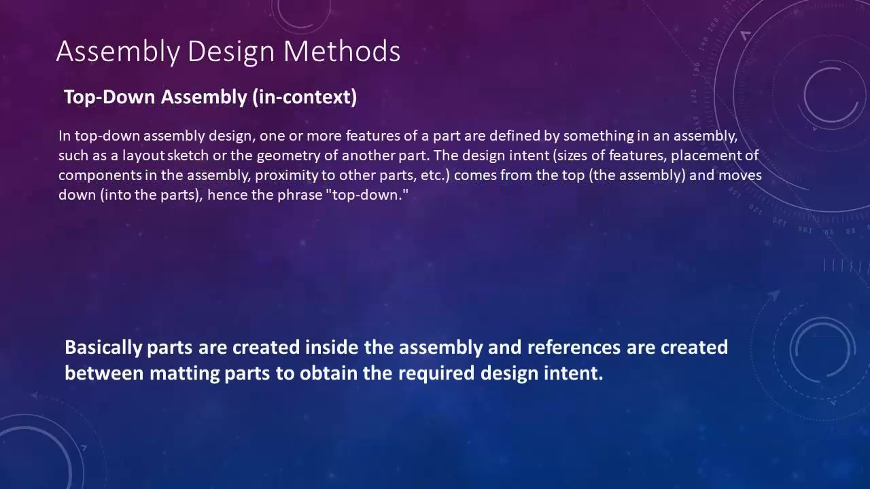